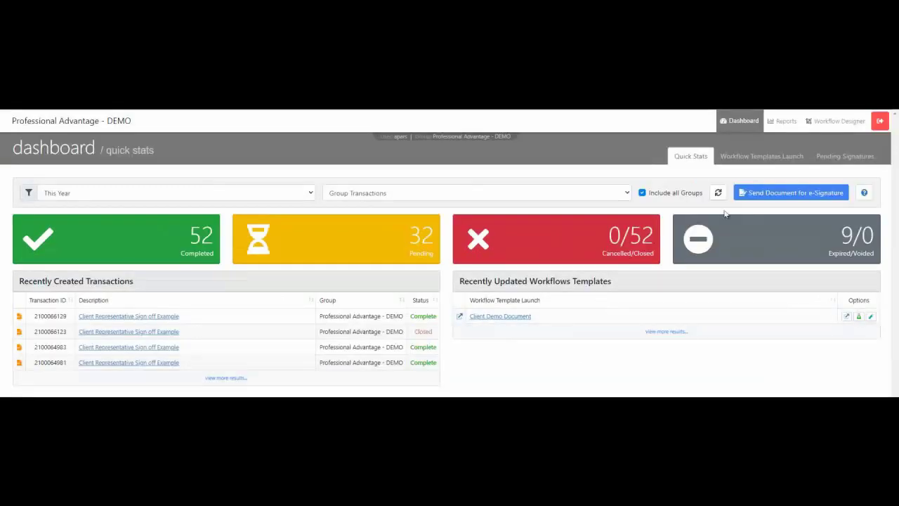
left_click(755, 195)
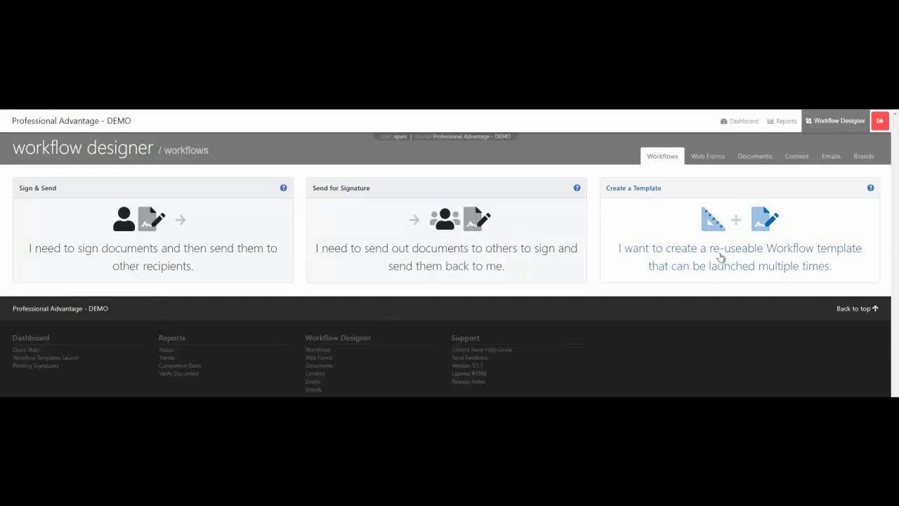
left_click(741, 123)
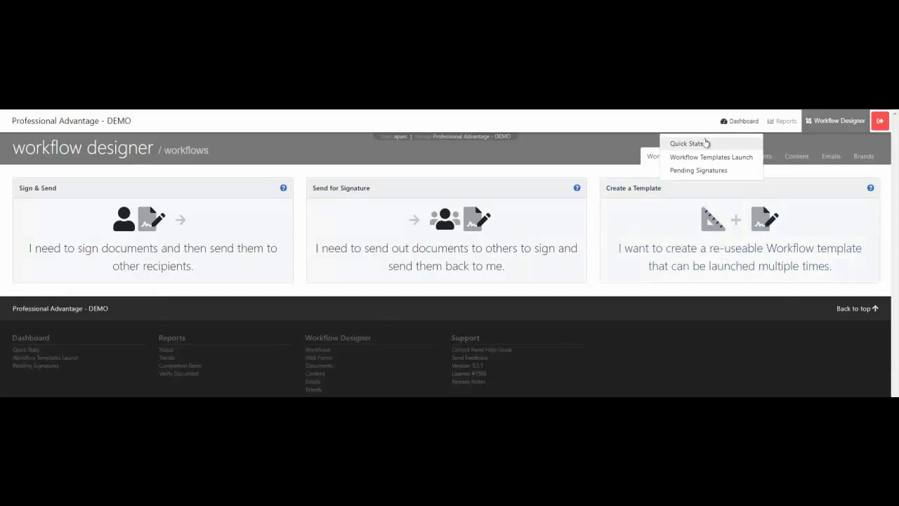
left_click(687, 150)
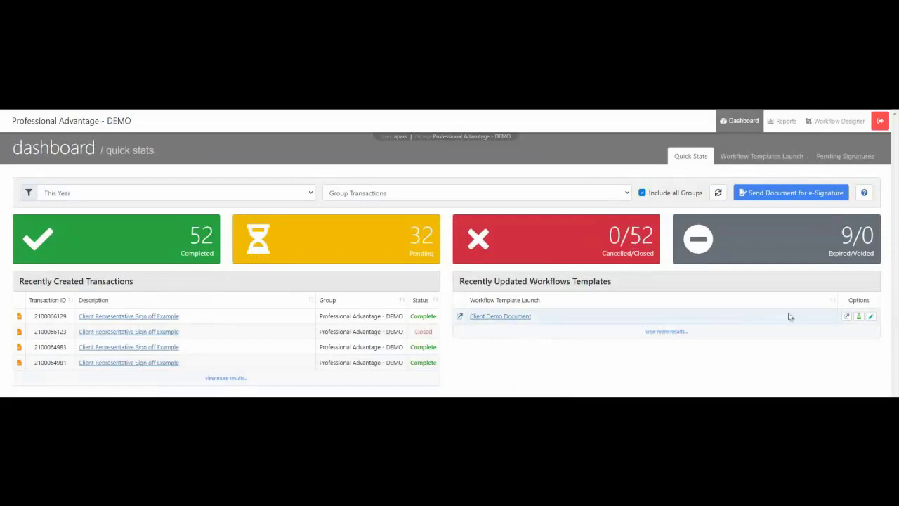
Open Client Demo Document in the designer, then add a Signer 2 participant and remove it again.
left_click(872, 318)
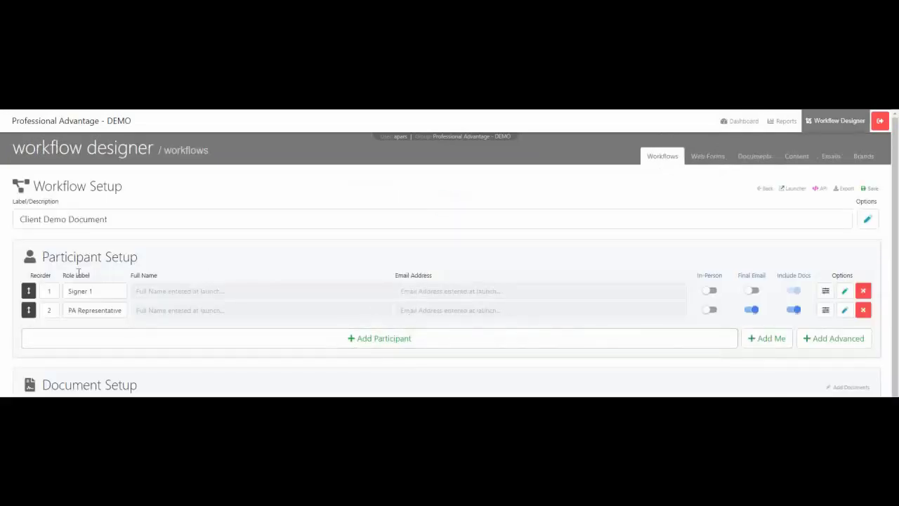
left_click(89, 291)
left_click(420, 340)
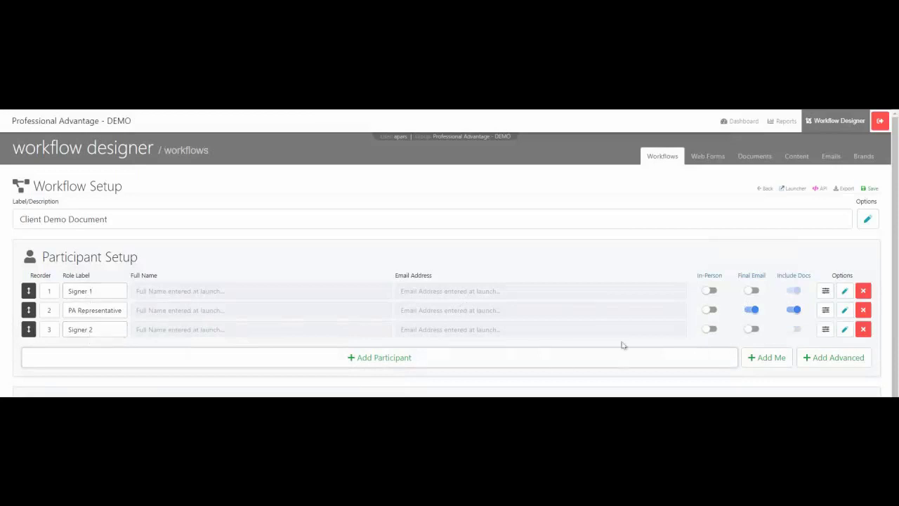
left_click(863, 329)
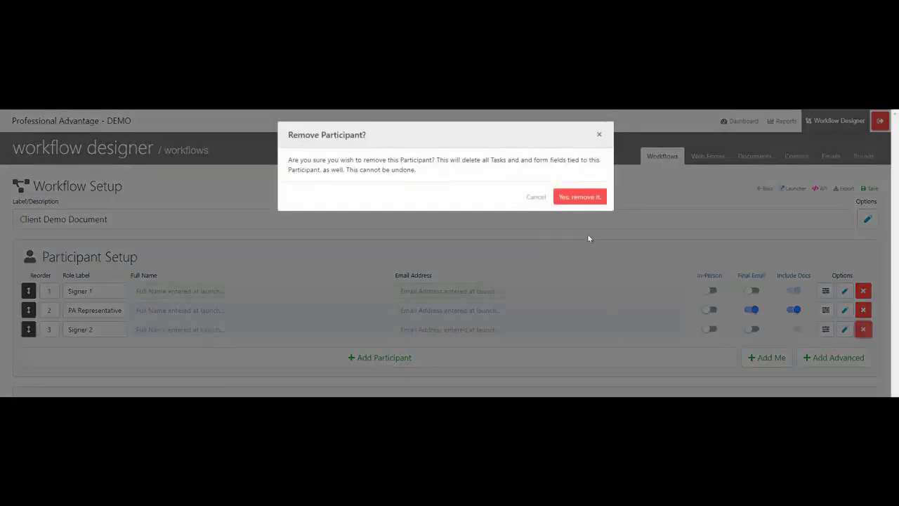
left_click(587, 195)
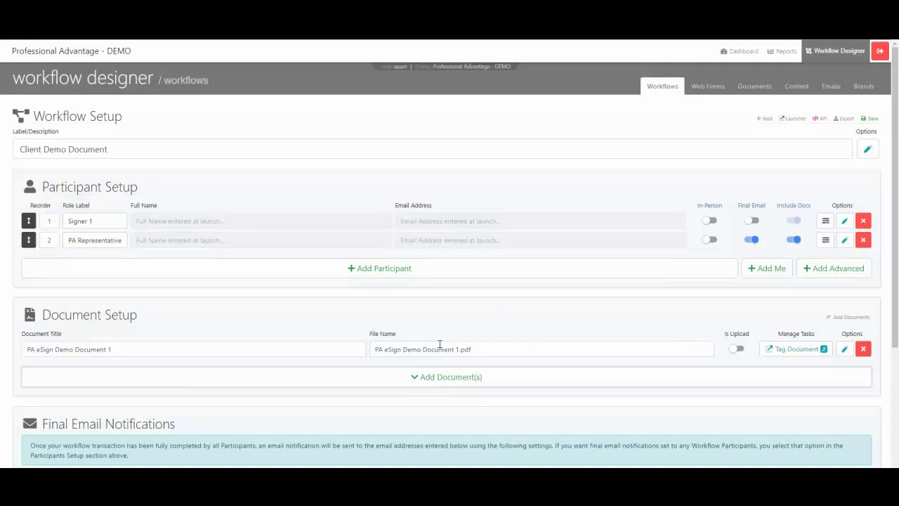
Expand Add Document(s) to show the computer-upload and Document Templates options.
left_click(443, 380)
scroll(205, 370, "down", 2)
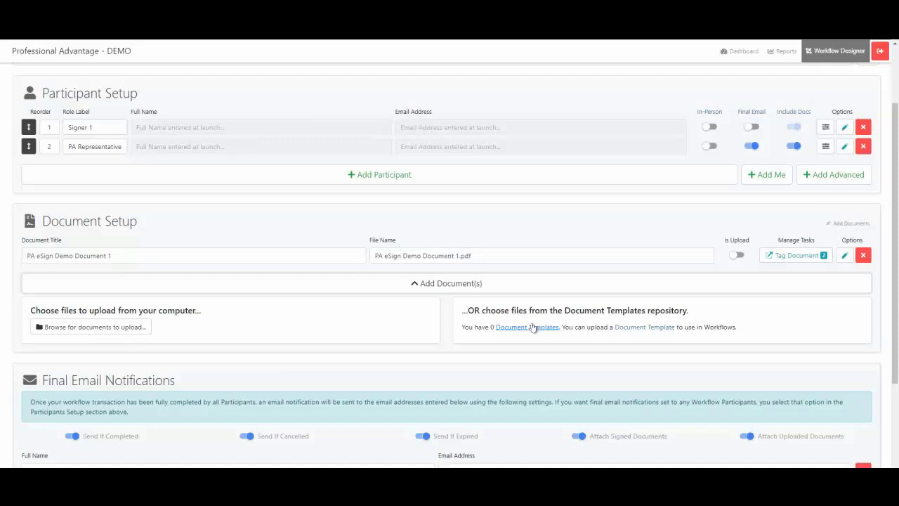
scroll(527, 309, "up", 2)
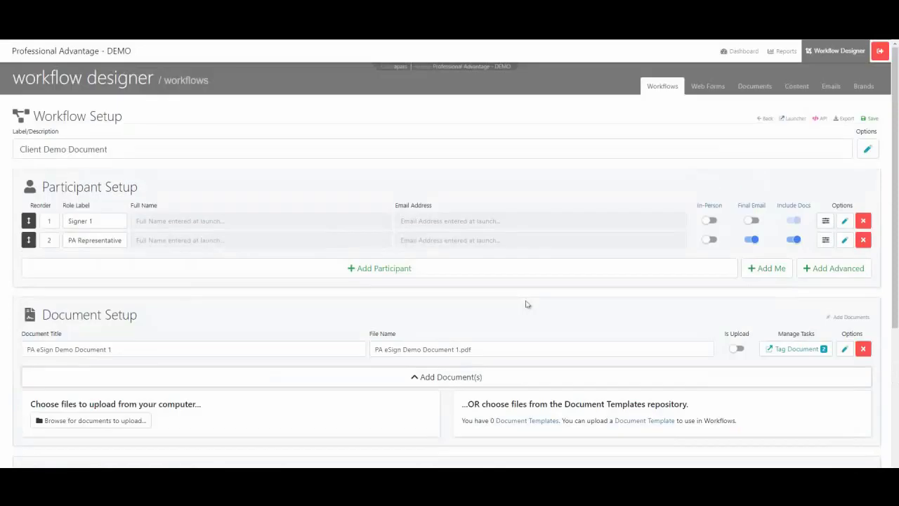
left_click(797, 349)
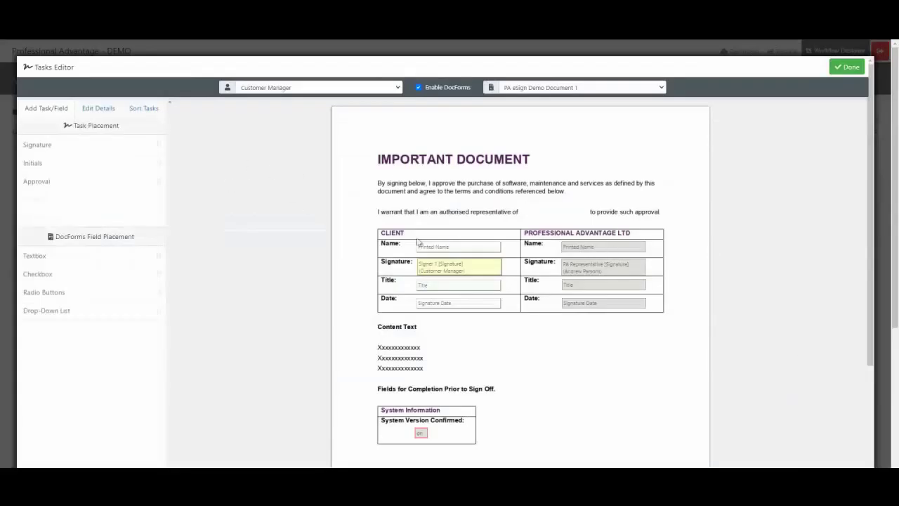
left_click(281, 87)
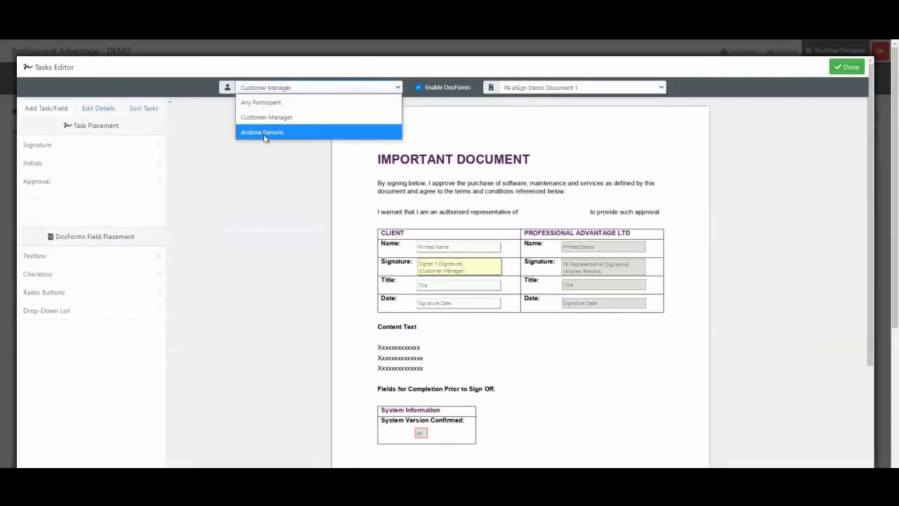
left_click(266, 118)
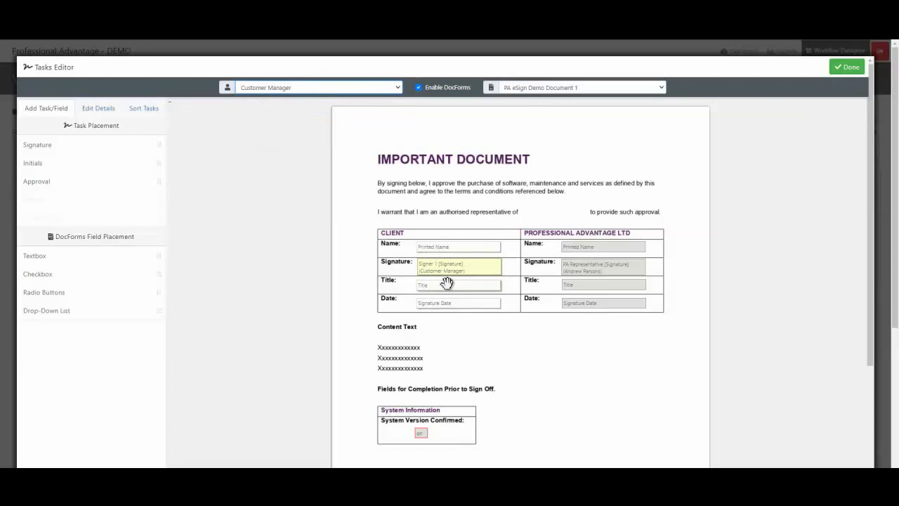
left_click(261, 92)
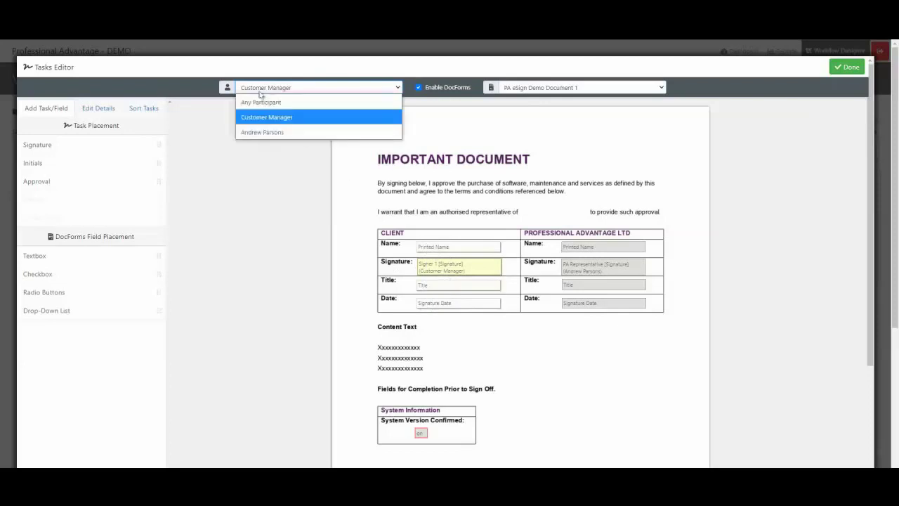
left_click(258, 132)
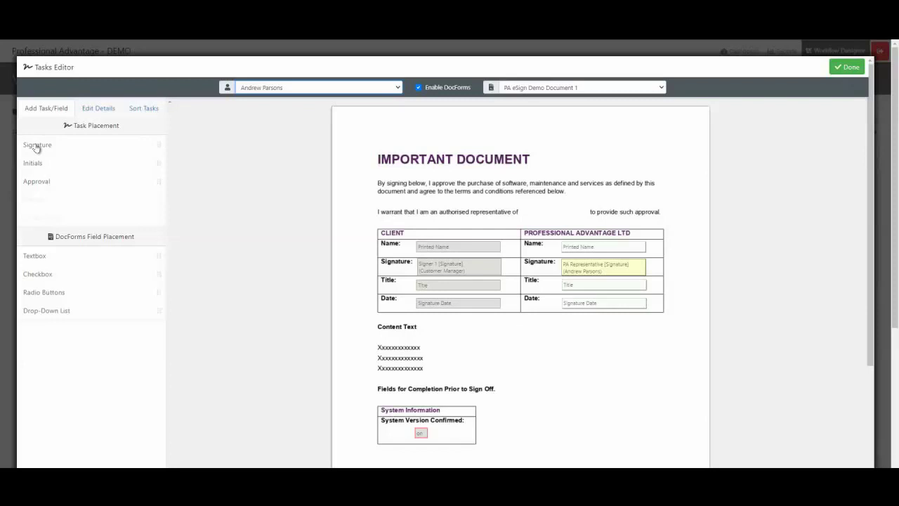
mouse_move(36, 147)
left_mouse_down()
mouse_move(211, 191)
mouse_move(414, 265)
mouse_move(202, 188)
mouse_move(23, 143)
left_mouse_up()
left_click(850, 67)
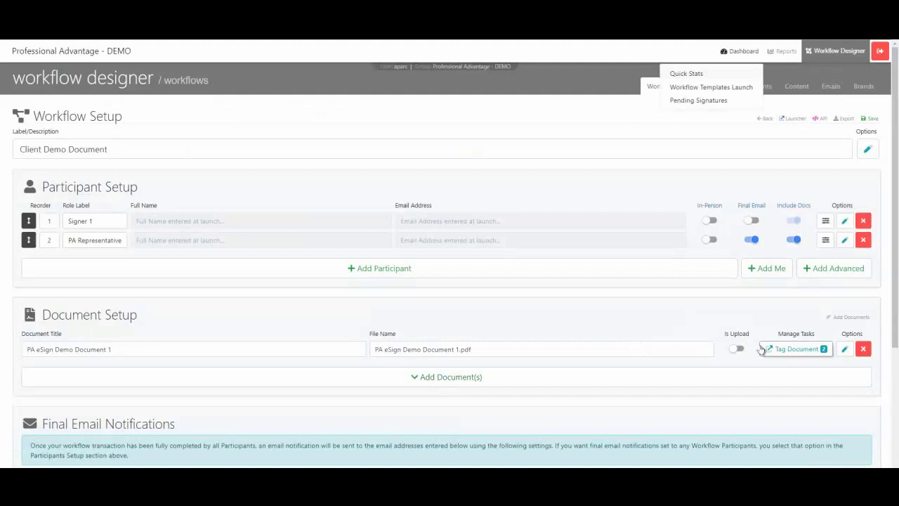
Go to the Client Demo Document launch page from the bottom of the designer.
scroll(630, 345, "down", 4)
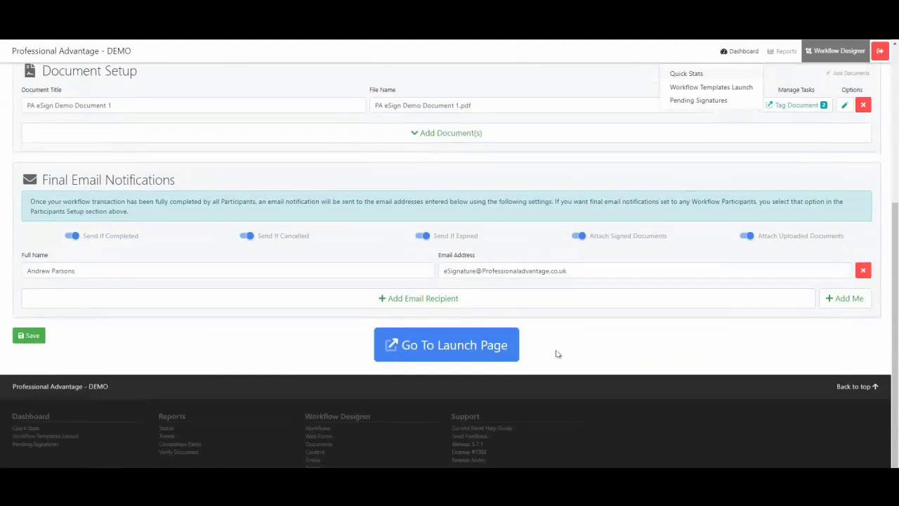
left_click(439, 330)
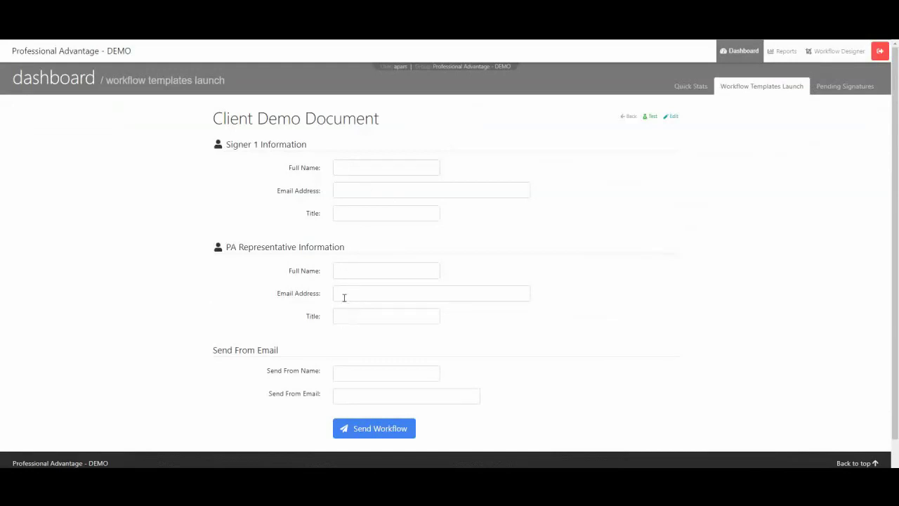
Enter Signer 1's full name, pasted e-mail address and the title 'Customer manager'.
left_click(342, 165)
type("John S")
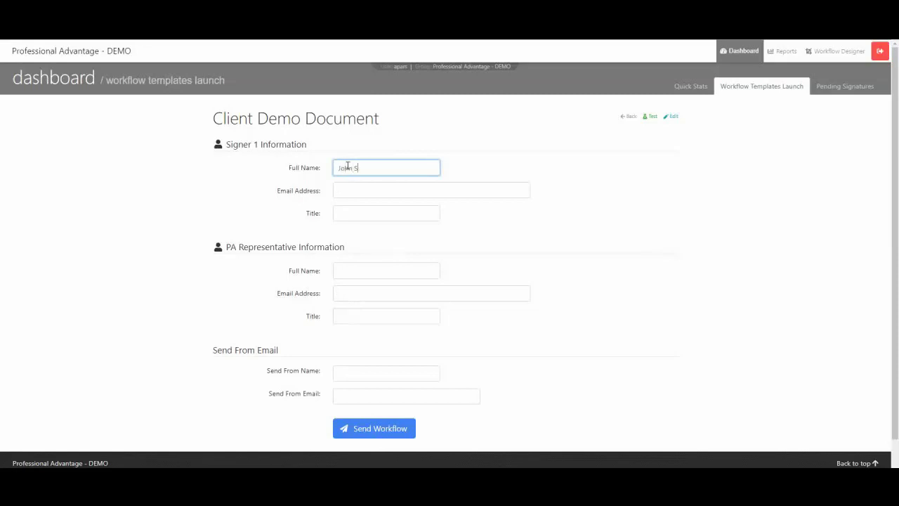
type("mith")
left_click(352, 187)
key("ctrl+v")
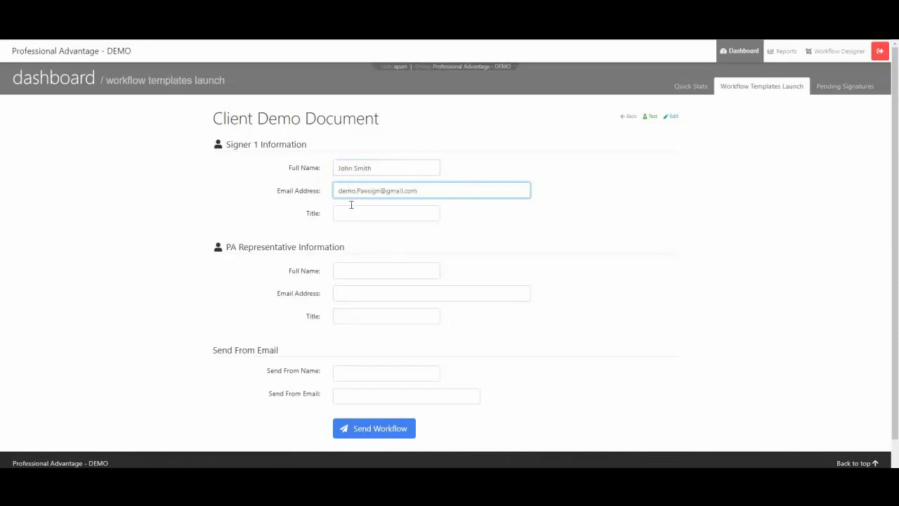
left_click(351, 211)
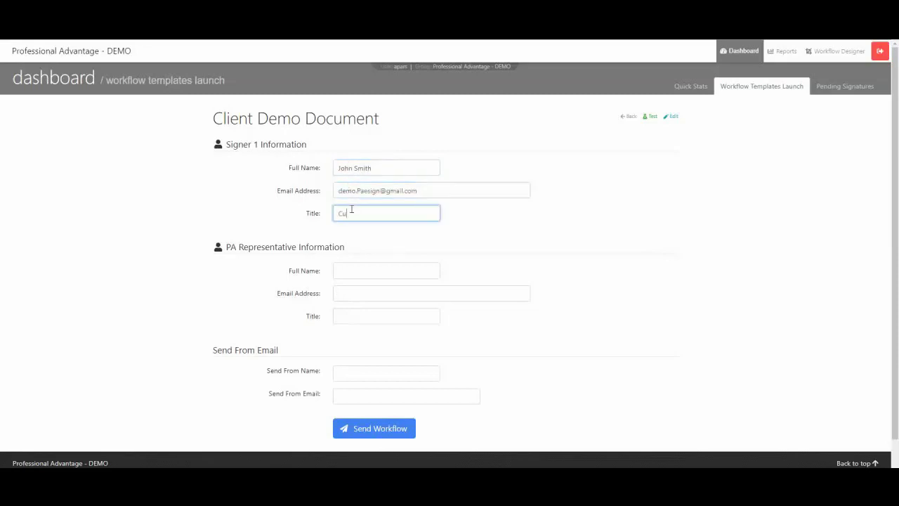
type("Customer \\manager")
left_click(374, 212)
key("BackSpace")
Fill in the PA representative's name, e-mail and title Manager, plus the sender's name and e-mail.
left_click(348, 267)
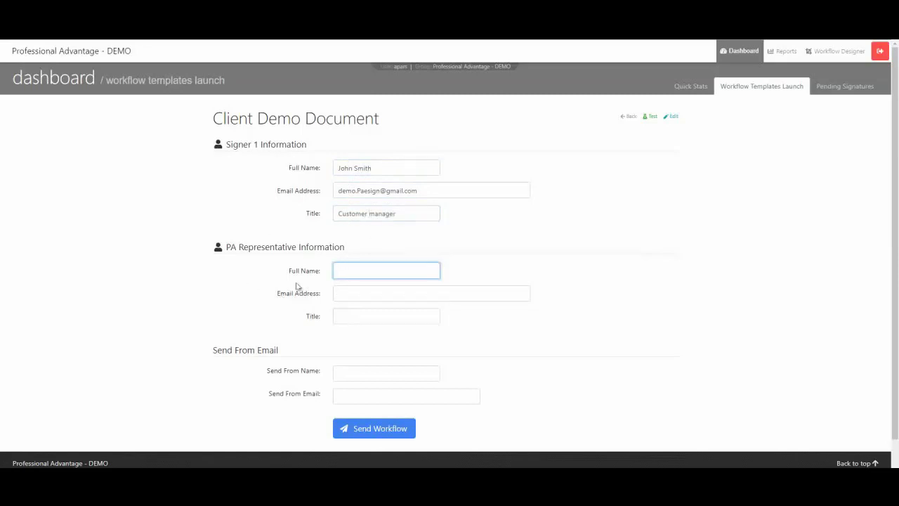
type("Andrew")
left_click(349, 289)
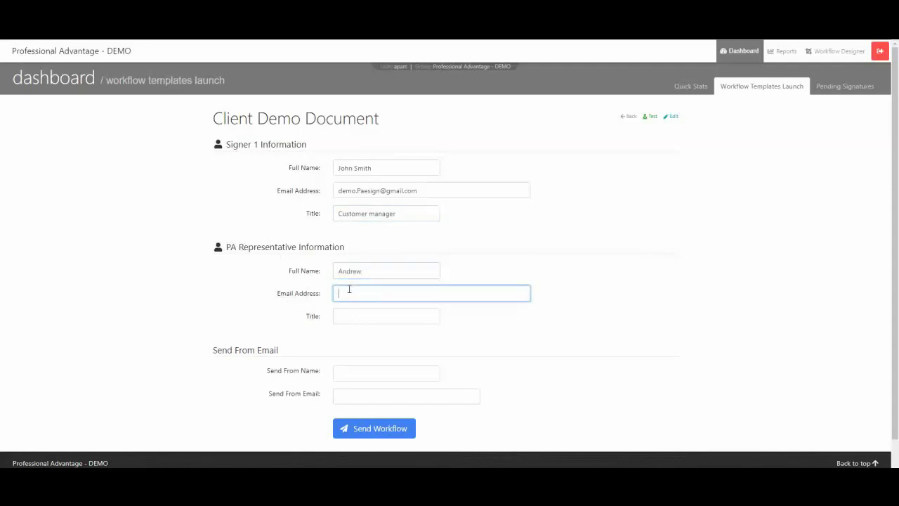
key("ctrl+v")
left_click(349, 314)
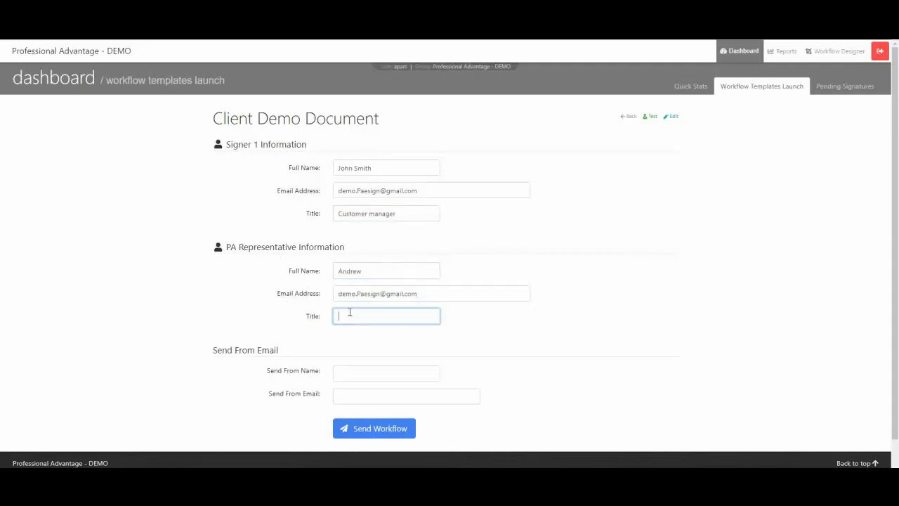
type("Manager")
left_click(350, 371)
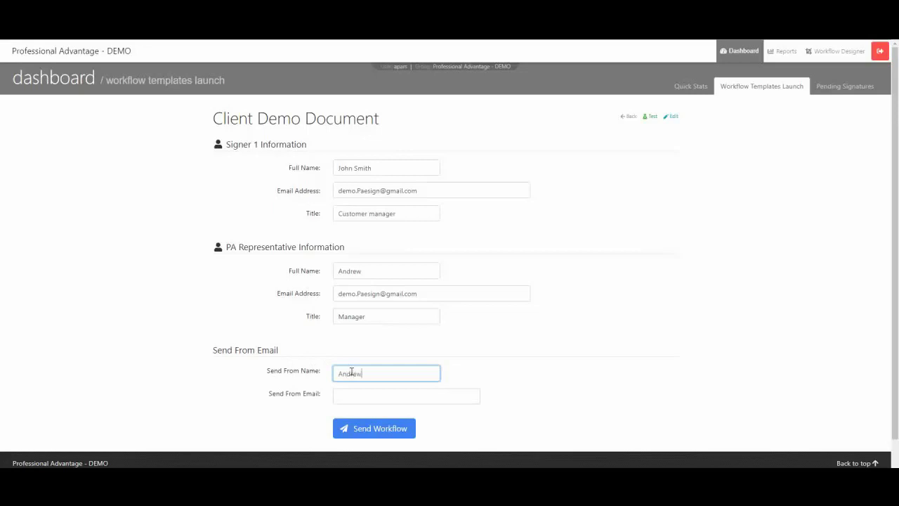
left_click(345, 393)
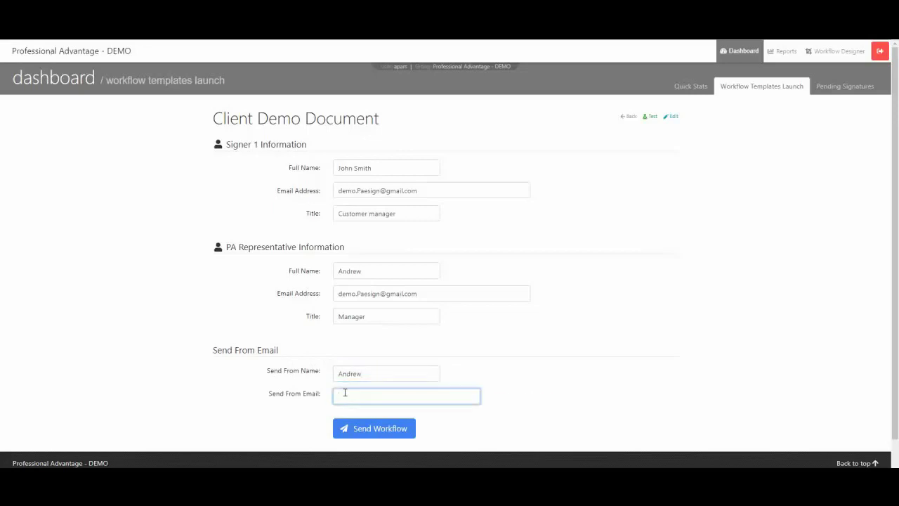
Send the workflow to both signers and return to Dashboard > Quick Stats.
left_click(383, 431)
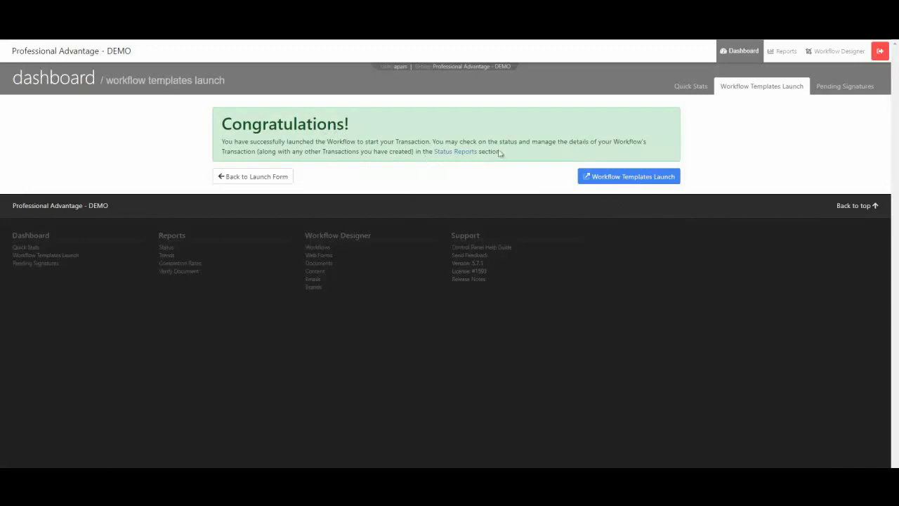
left_click(742, 52)
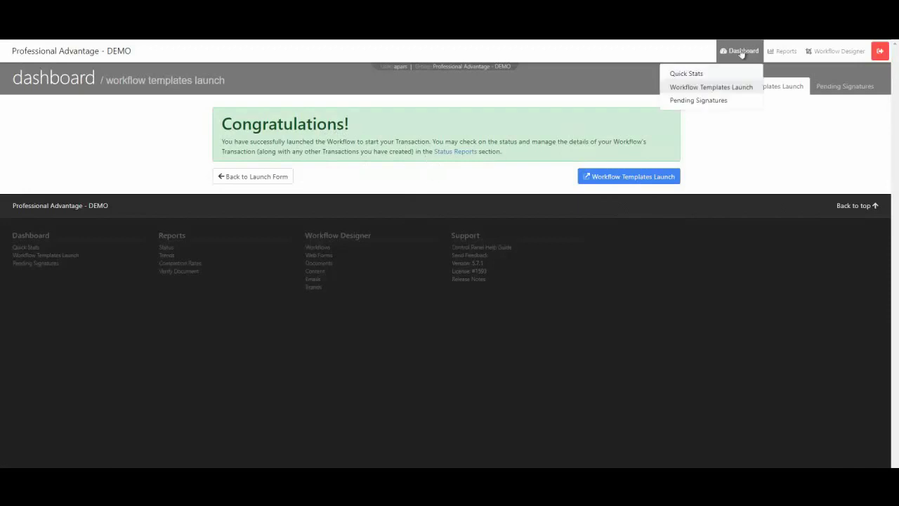
left_click(706, 73)
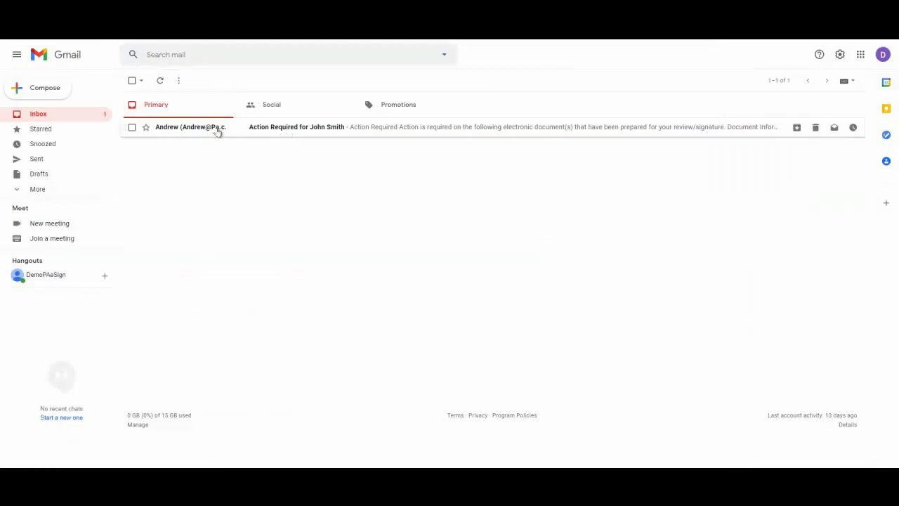
Open the Action Required signing e-mail for the client in Gmail.
left_click(189, 130)
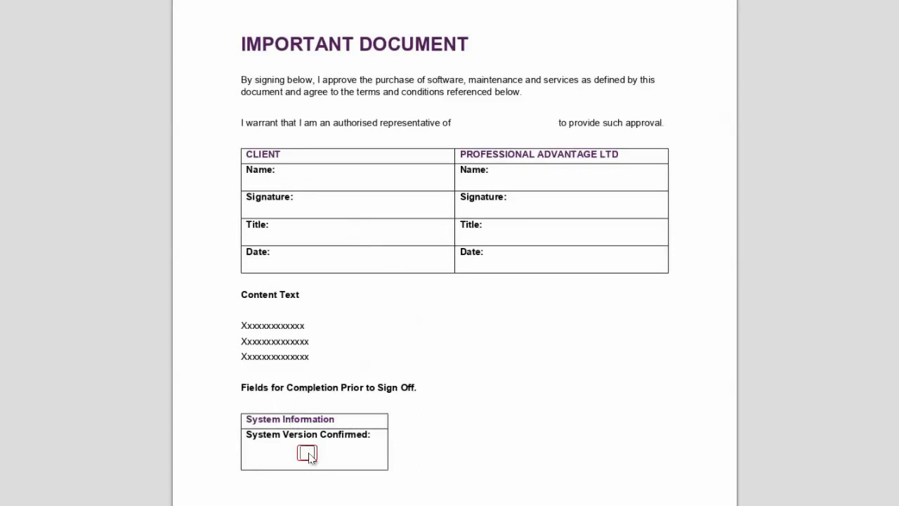
Tick System Version Confirmed and sign the client Signature row.
left_click(308, 455)
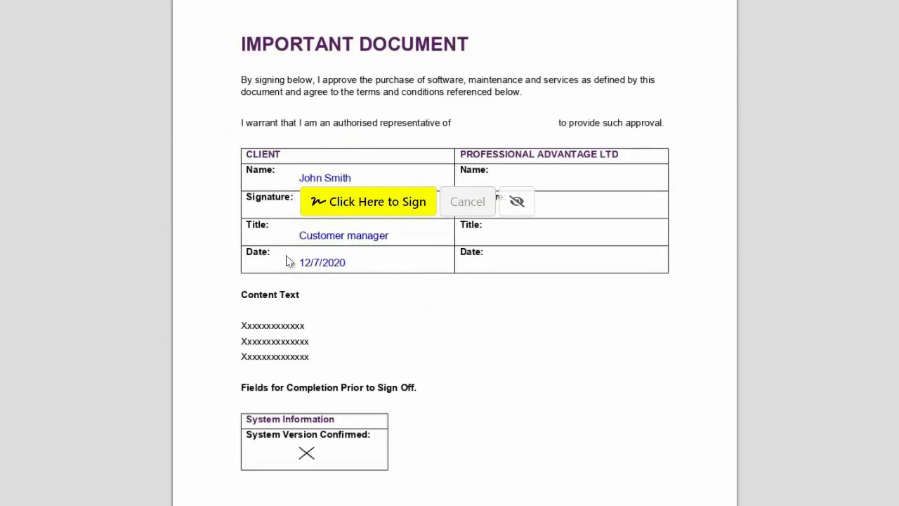
left_click(365, 207)
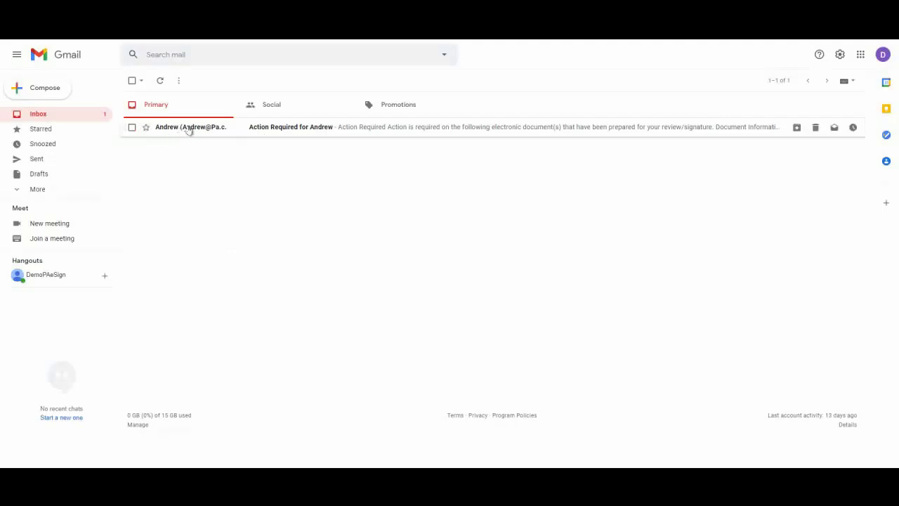
Open the representative's Action Required signing e-mail from the Gmail inbox.
mouse_move(226, 129)
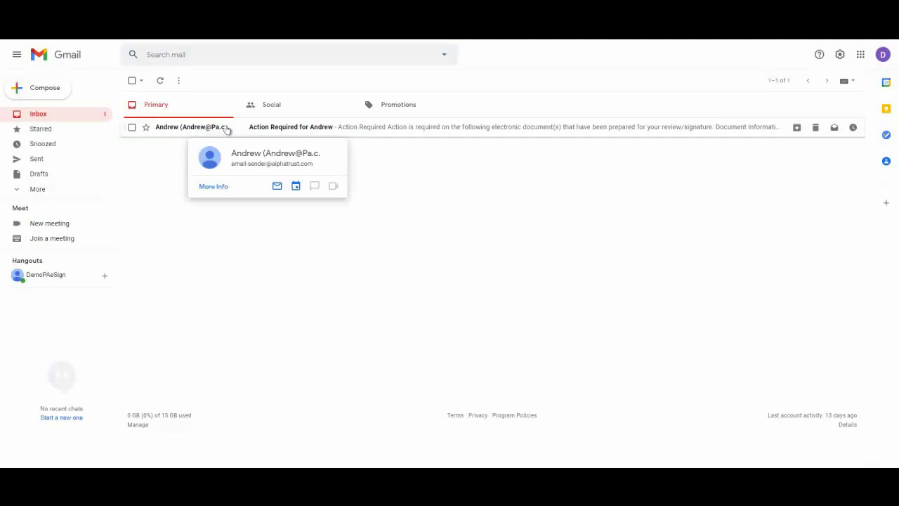
left_click(170, 128)
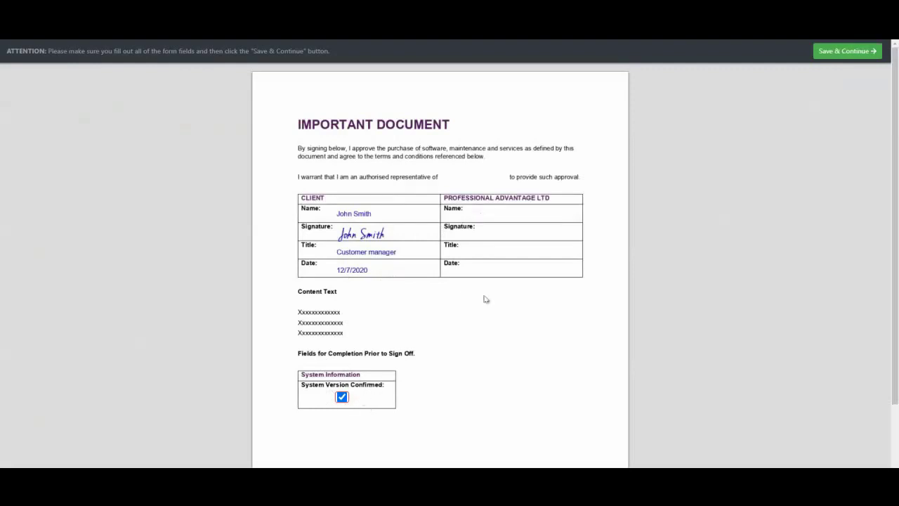
Save & Continue, then sign the Professional Advantage Signature row.
left_click(828, 51)
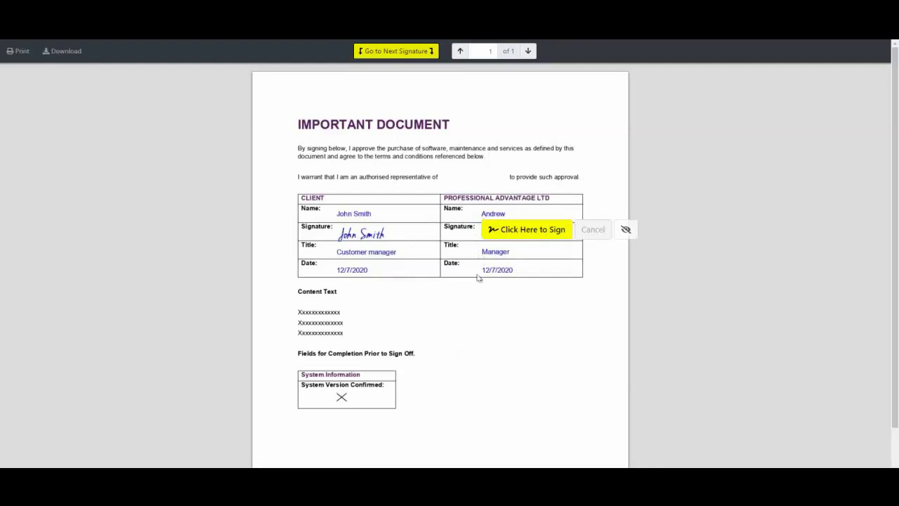
left_click(515, 236)
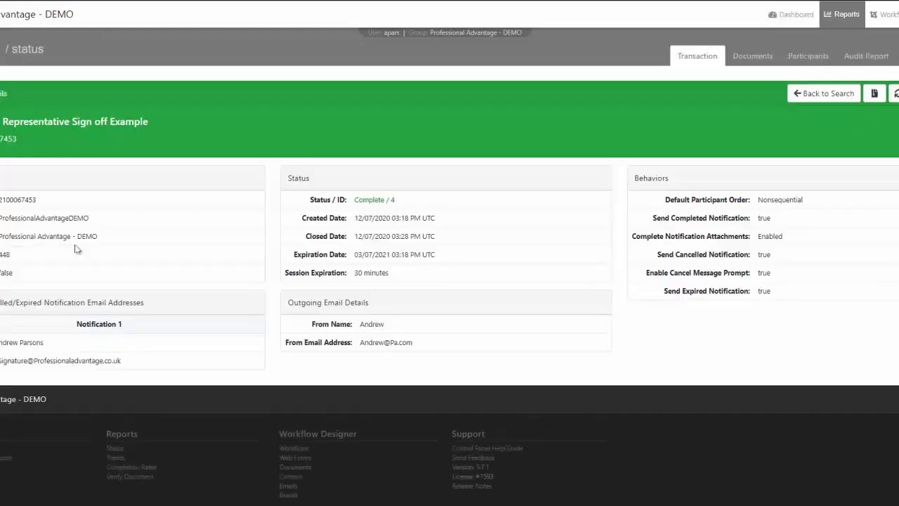
Open the latest Client Representative Sign off Example status report and its Download Evidence Package dialog.
left_click(75, 247)
left_click(875, 92)
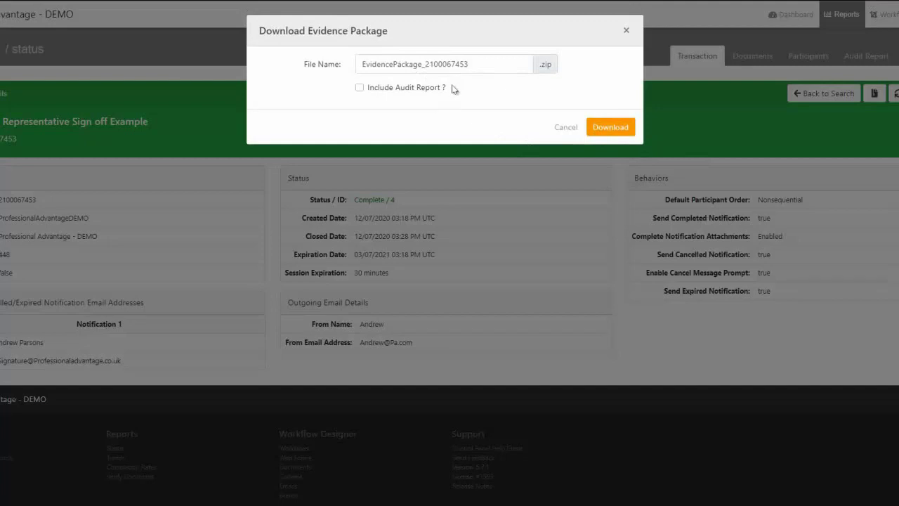
Close the evidence download and review PA eSign Demo Document 1's details, showing both signature tasks Completed.
left_click(626, 30)
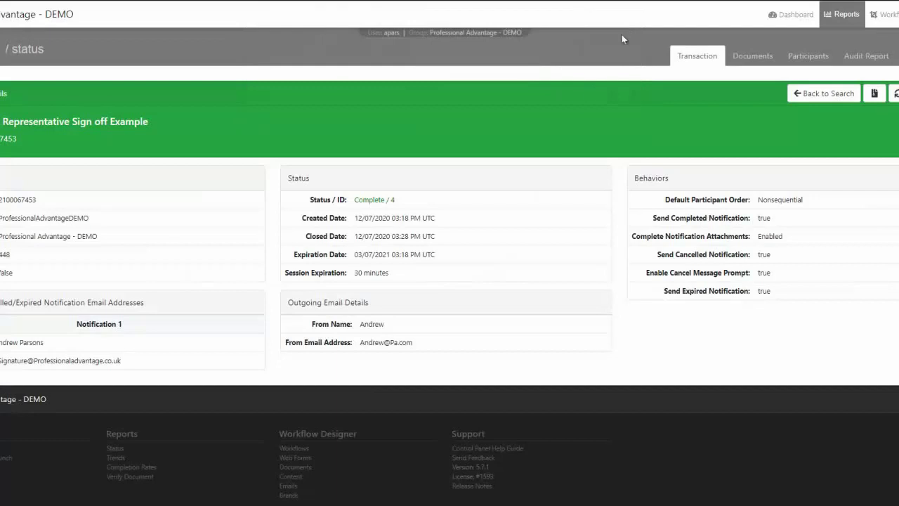
left_click(745, 59)
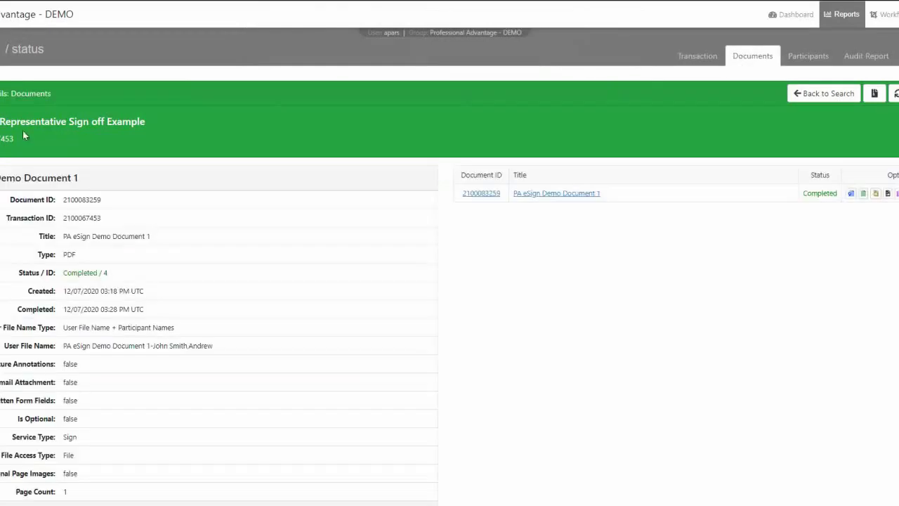
scroll(127, 307, "down", 2)
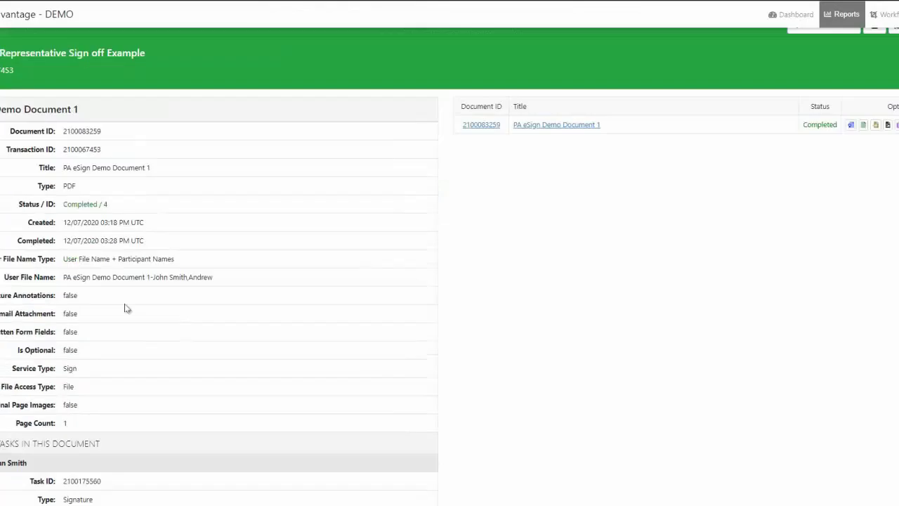
scroll(92, 433, "down", 2)
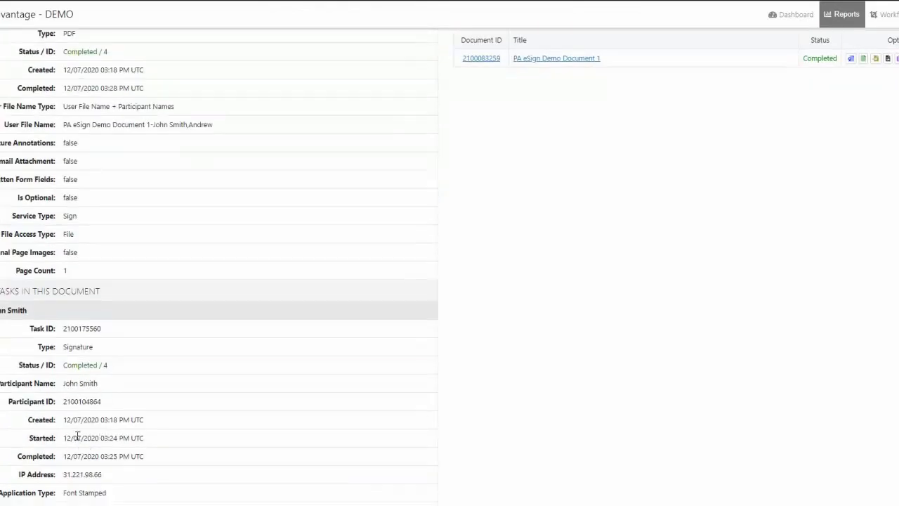
scroll(92, 432, "down", 4)
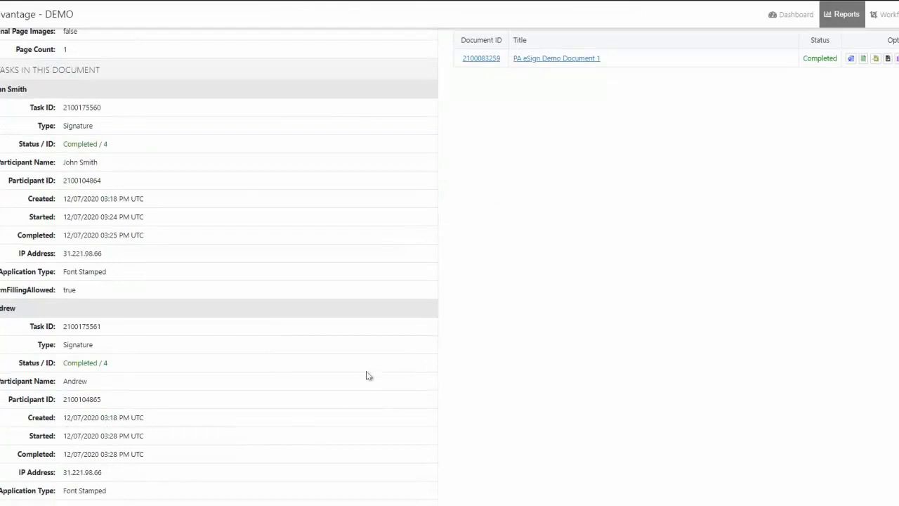
scroll(364, 377, "up", 8)
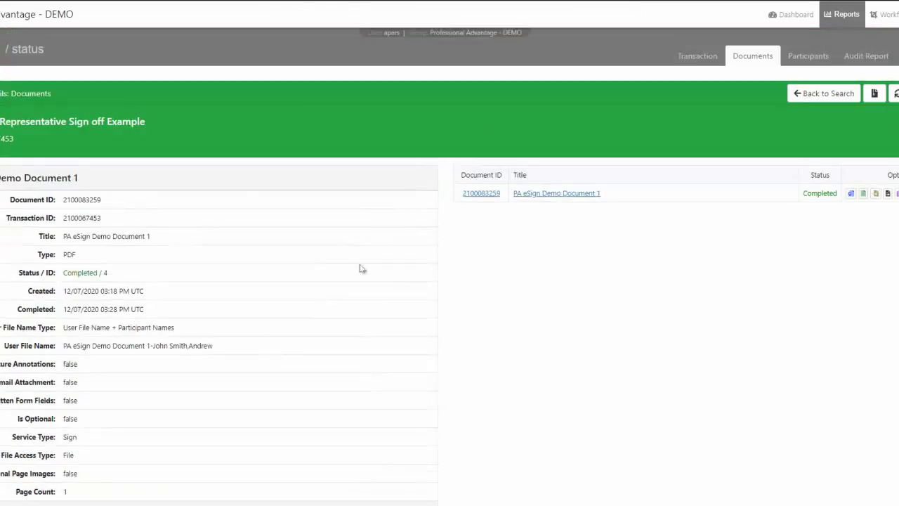